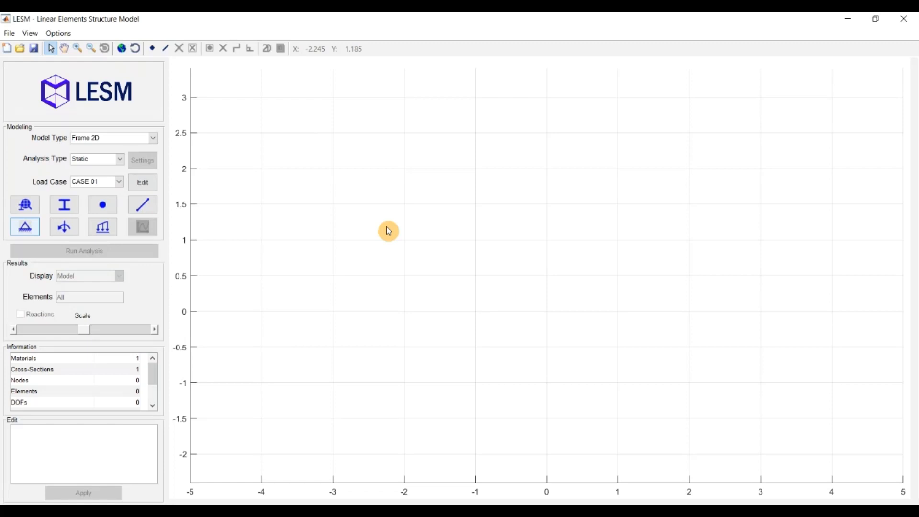
Model a single node at about X 0.943, Y 0.171 in the 2D frame
{"action": "left_click", "coordinate": [152, 48]}
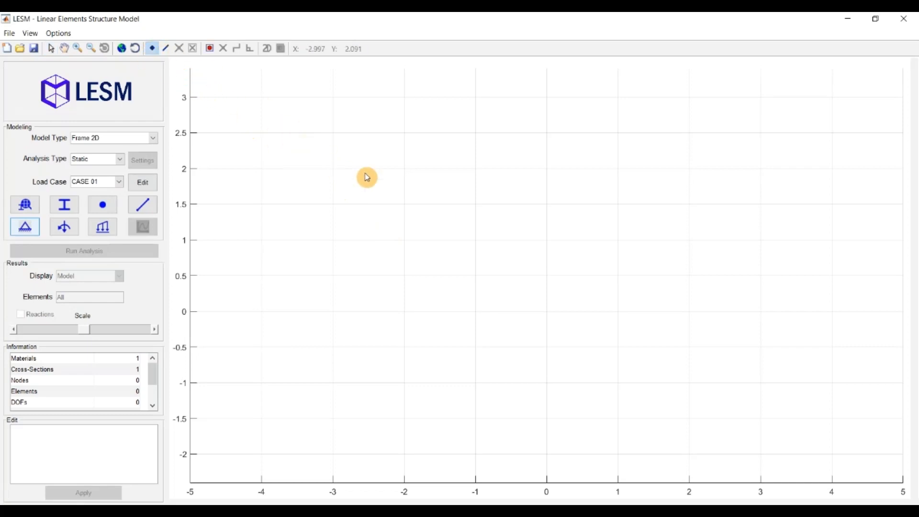
{"action": "left_click", "coordinate": [615, 301]}
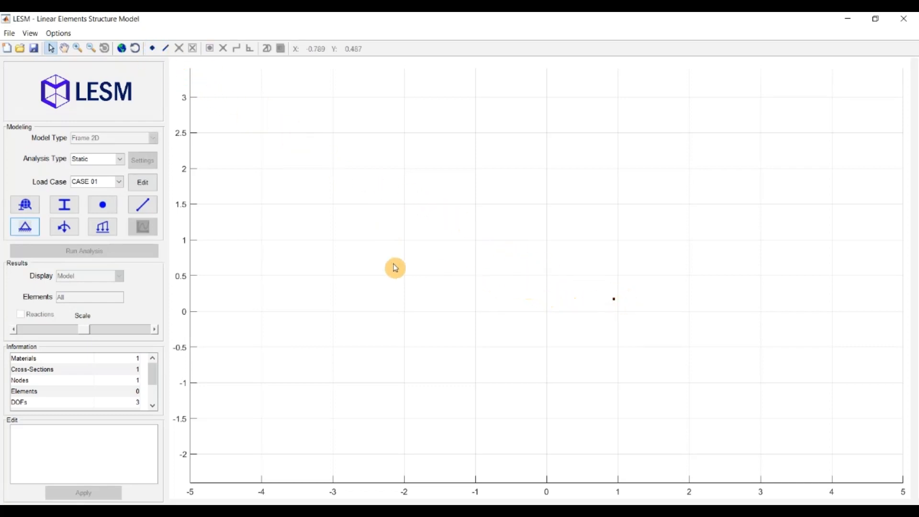
Constrain Dx, Dy and Rz in the support settings for node 1, using multiple-node selection
{"action": "left_click", "coordinate": [29, 230]}
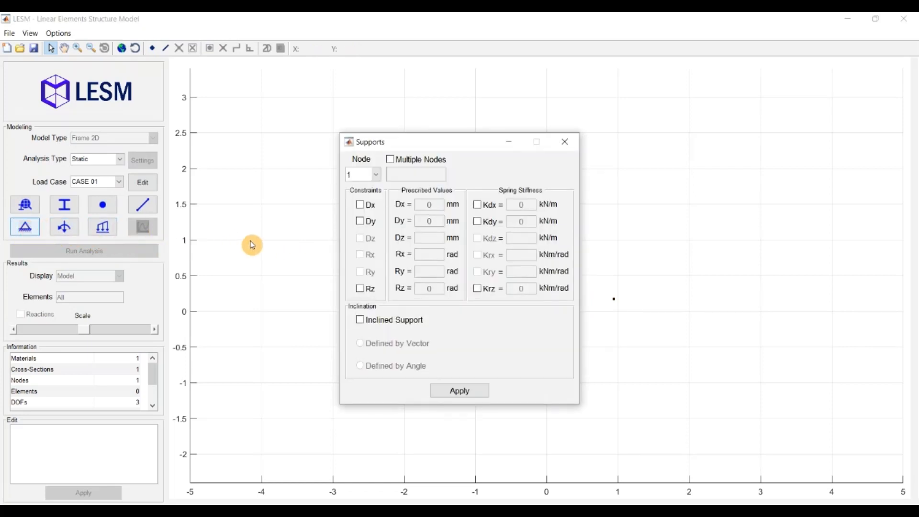
{"action": "left_click", "coordinate": [390, 161]}
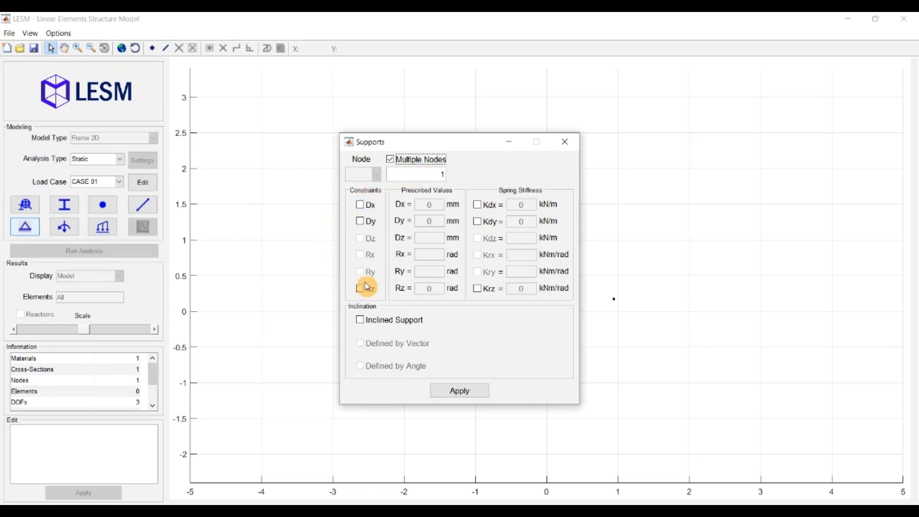
{"action": "left_click", "coordinate": [360, 207]}
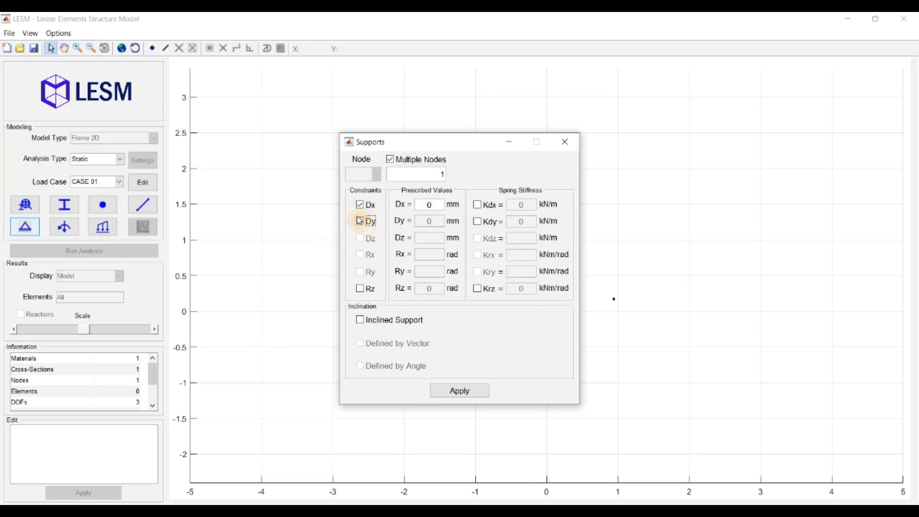
{"action": "left_click", "coordinate": [360, 221]}
{"action": "left_click", "coordinate": [369, 290]}
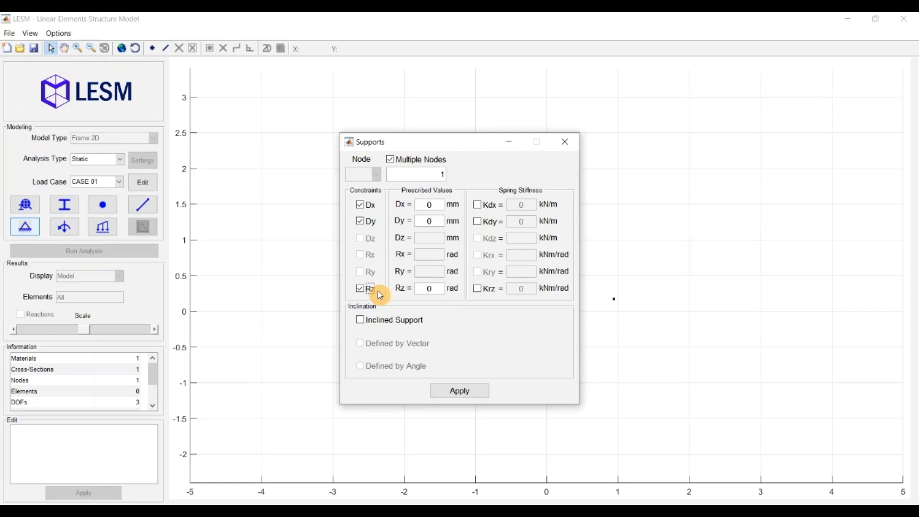
Prescribe a Dx displacement of 10 mm and replace the Dy constraint with a Kdy spring stiffness of 1000 kN/m
{"action": "left_click", "coordinate": [420, 205]}
{"action": "type", "text": "1"}
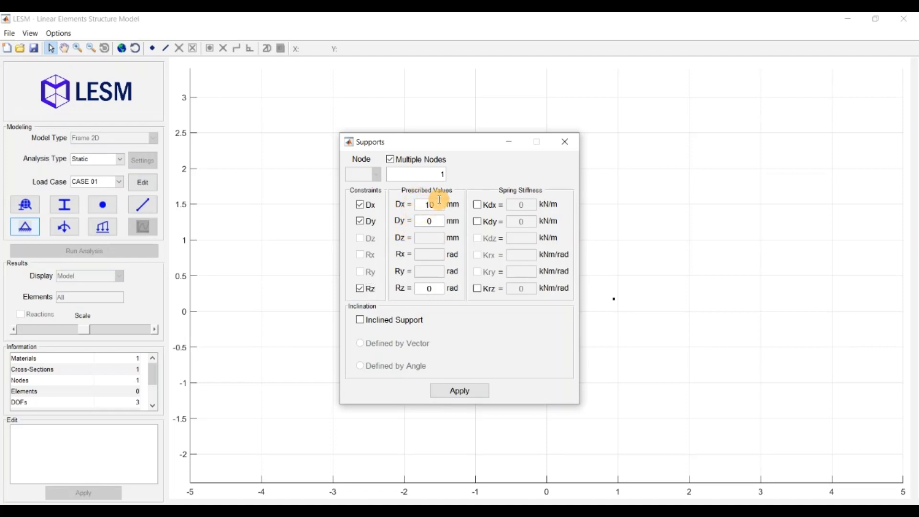
{"action": "left_click", "coordinate": [478, 222]}
{"action": "left_click", "coordinate": [508, 220]}
{"action": "type", "text": "1"}
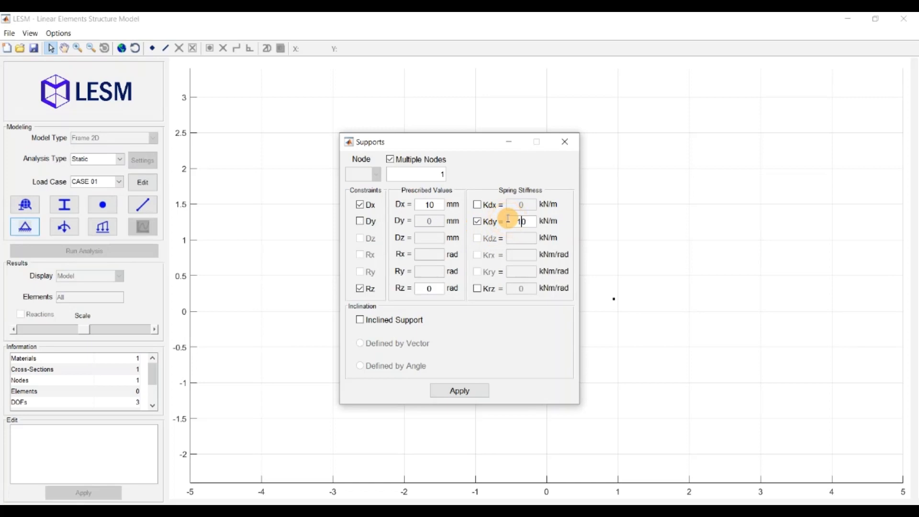
{"action": "type", "text": "00"}
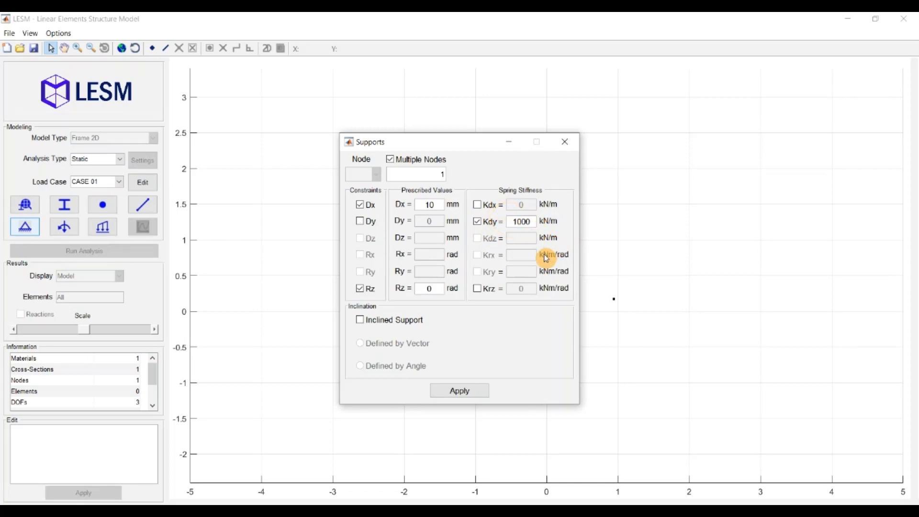
Incline the support by angle with a Z rotation of 20, apply it to node 1 and close the support settings
{"action": "left_click", "coordinate": [365, 320]}
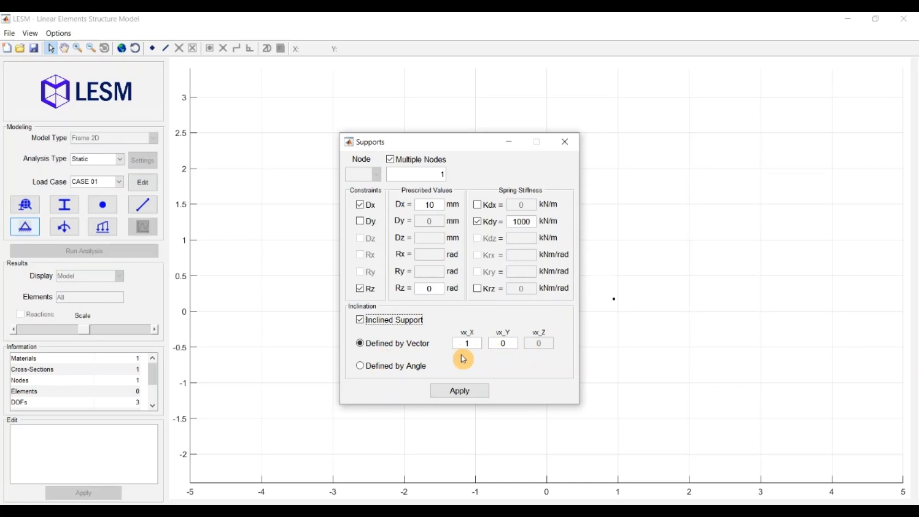
{"action": "left_click", "coordinate": [407, 367]}
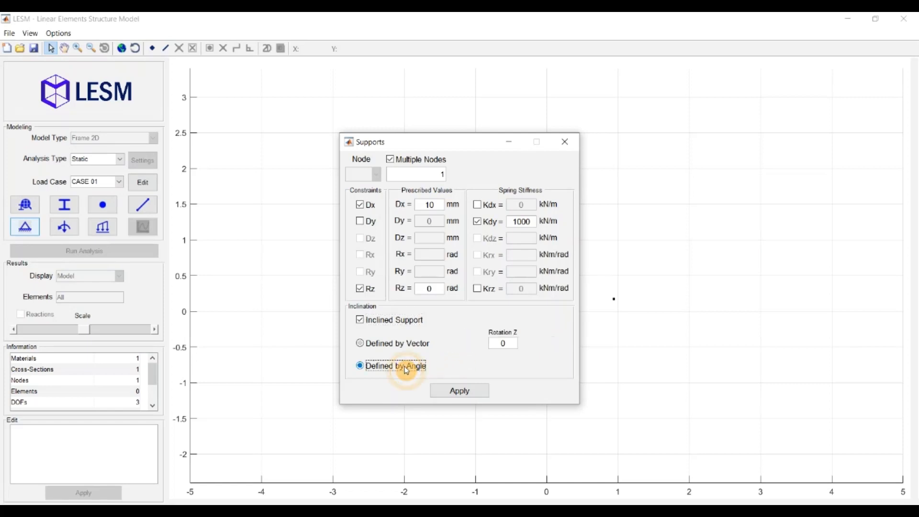
{"action": "left_click", "coordinate": [500, 346]}
{"action": "type", "text": "2"}
{"action": "left_click", "coordinate": [474, 392]}
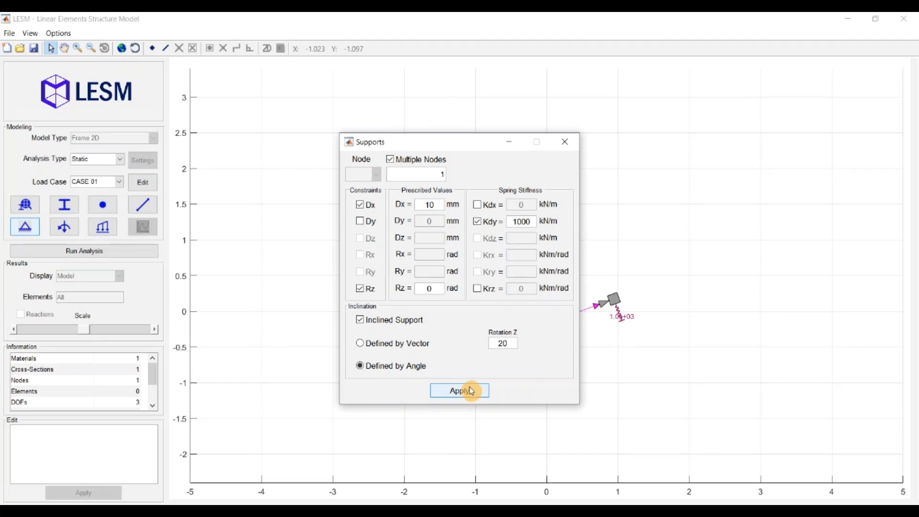
{"action": "left_click_drag", "start_coordinate": [454, 147], "coordinate": [398, 151]}
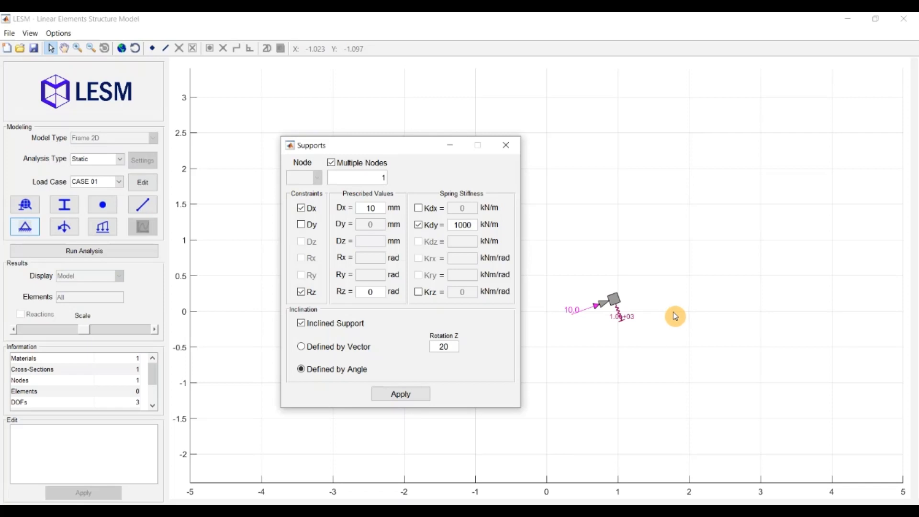
{"action": "left_click", "coordinate": [506, 151]}
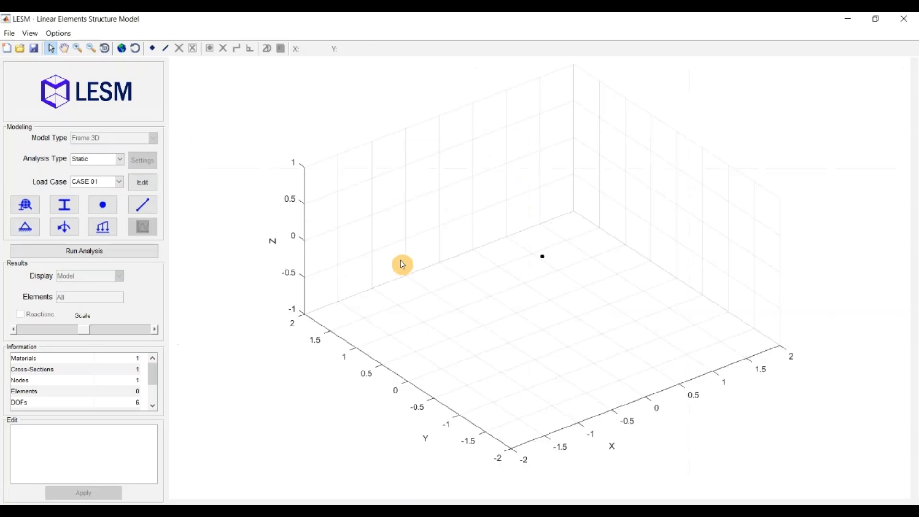
Try the rotation constraints and rotational spring options in the support settings of the 3D frame's node 1
{"action": "left_click", "coordinate": [28, 233]}
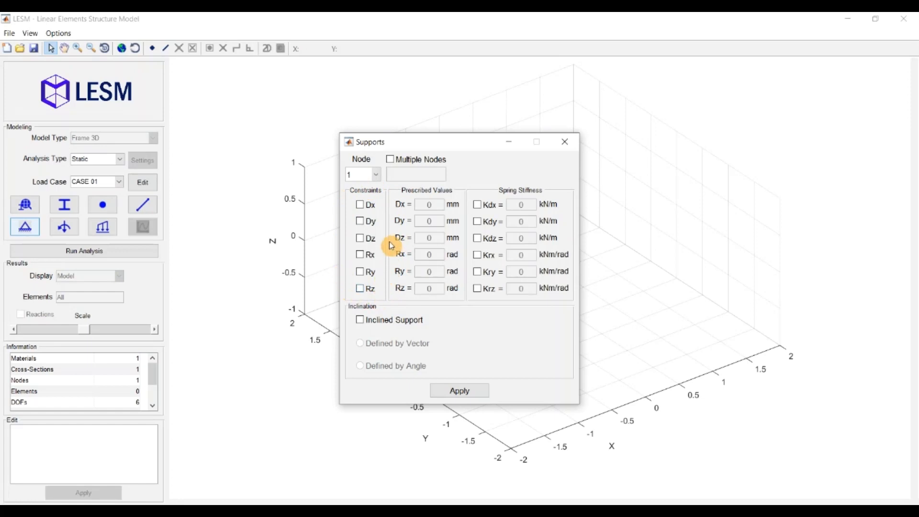
{"action": "left_click", "coordinate": [360, 255]}
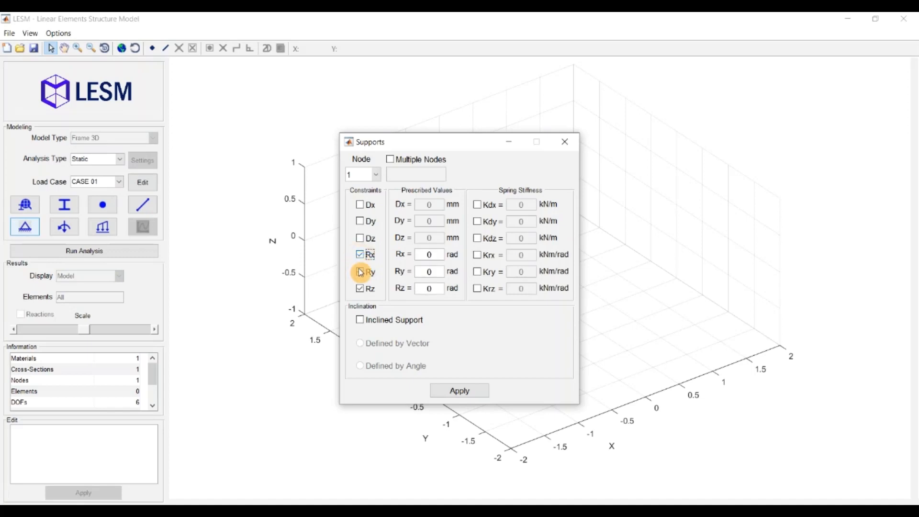
{"action": "left_click", "coordinate": [360, 271]}
{"action": "left_click", "coordinate": [476, 257]}
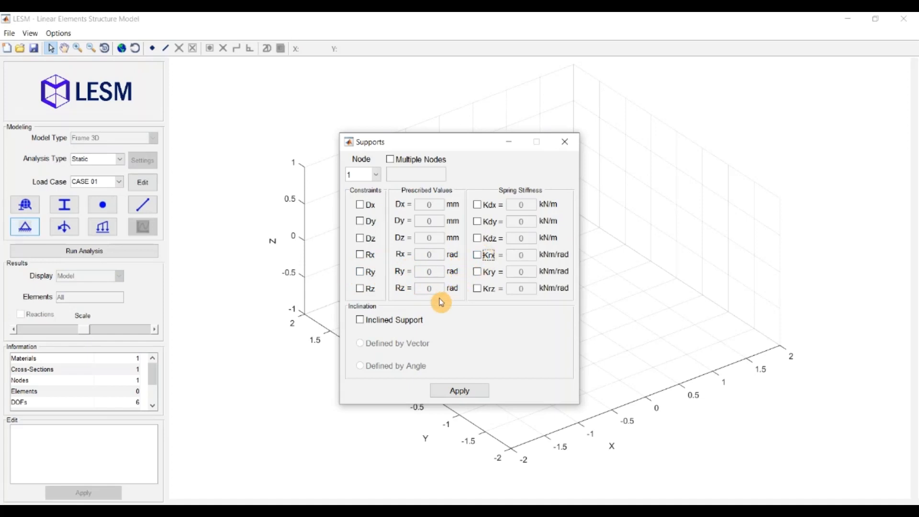
Make node 1's support inclined by angle, show its local system, and apply an X rotation of 20
{"action": "left_click", "coordinate": [361, 321]}
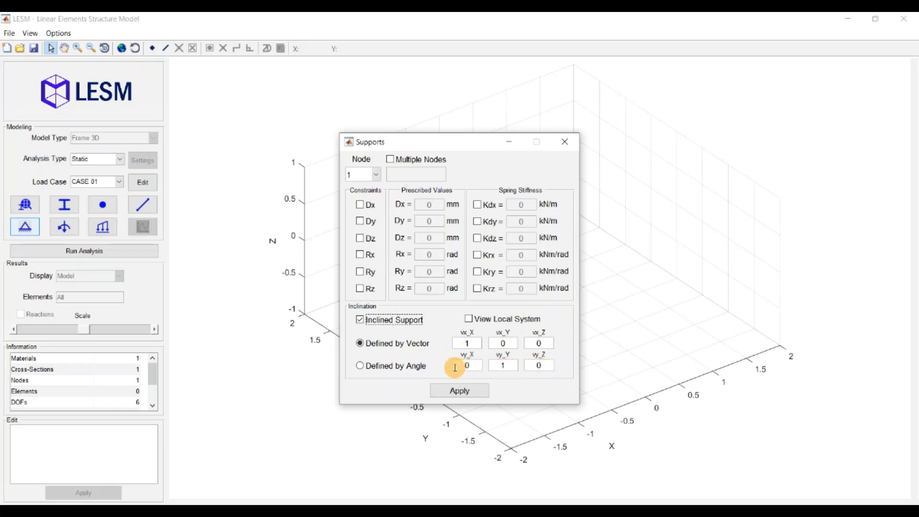
{"action": "left_click", "coordinate": [386, 366]}
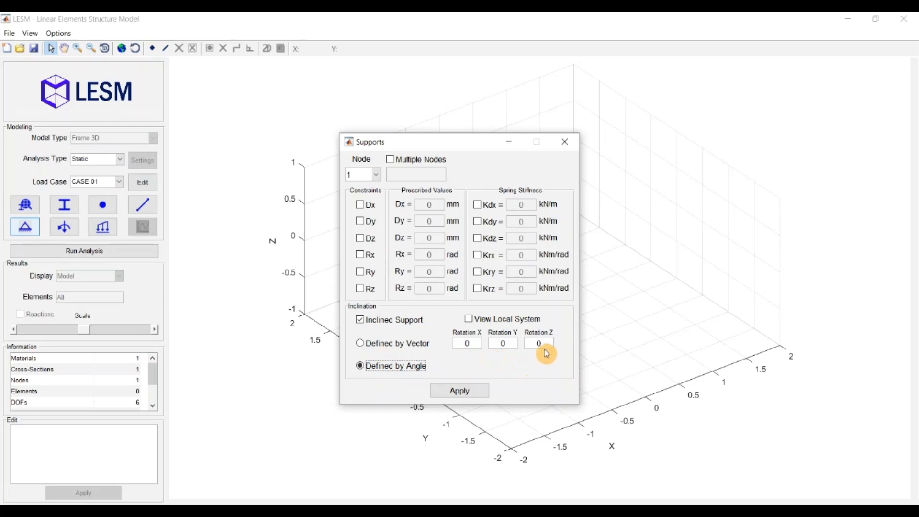
{"action": "left_click", "coordinate": [469, 320]}
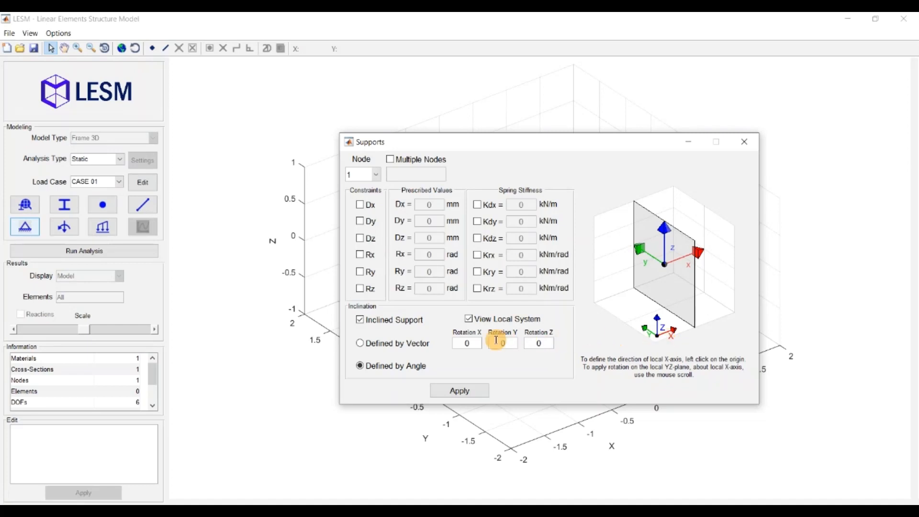
{"action": "double_click", "coordinate": [457, 340]}
{"action": "type", "text": "20"}
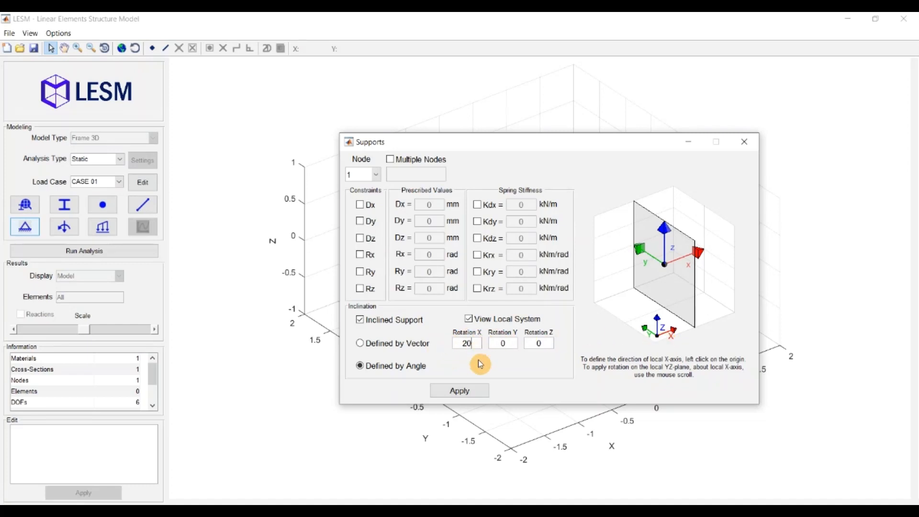
{"action": "left_click", "coordinate": [480, 394]}
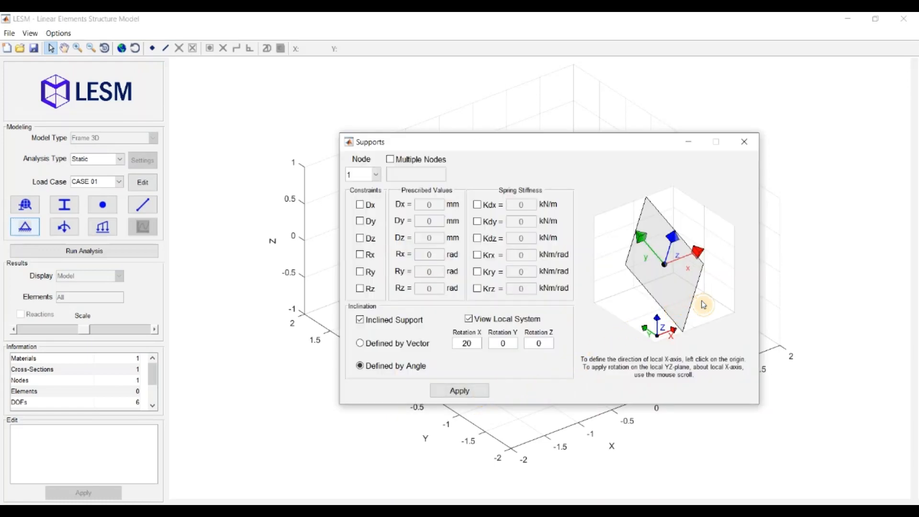
Try redirecting the support's local x-axis graphically and rotating it about that axis to -40, closing the settings without applying
{"action": "mouse_move", "coordinate": [700, 304]}
{"action": "left_mouse_down"}
{"action": "mouse_move", "coordinate": [663, 304]}
{"action": "mouse_move", "coordinate": [661, 279]}
{"action": "mouse_move", "coordinate": [703, 300]}
{"action": "mouse_move", "coordinate": [687, 313]}
{"action": "left_mouse_up"}
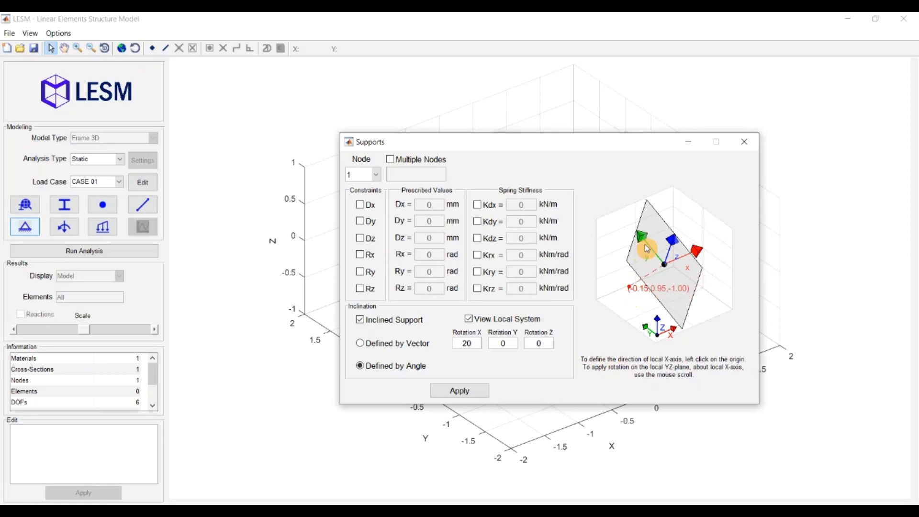
{"action": "left_click", "coordinate": [671, 209]}
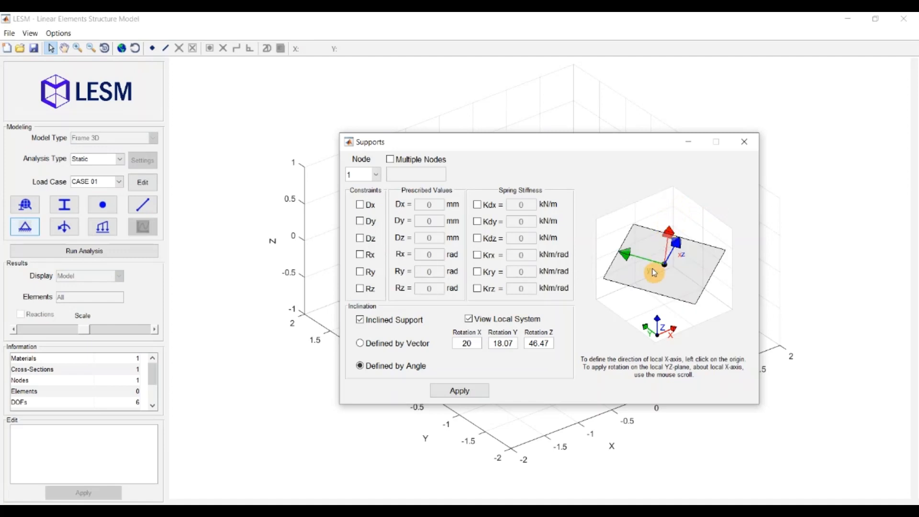
{"action": "scroll", "coordinate": [654, 273], "scroll_direction": "down", "scroll_amount": 5}
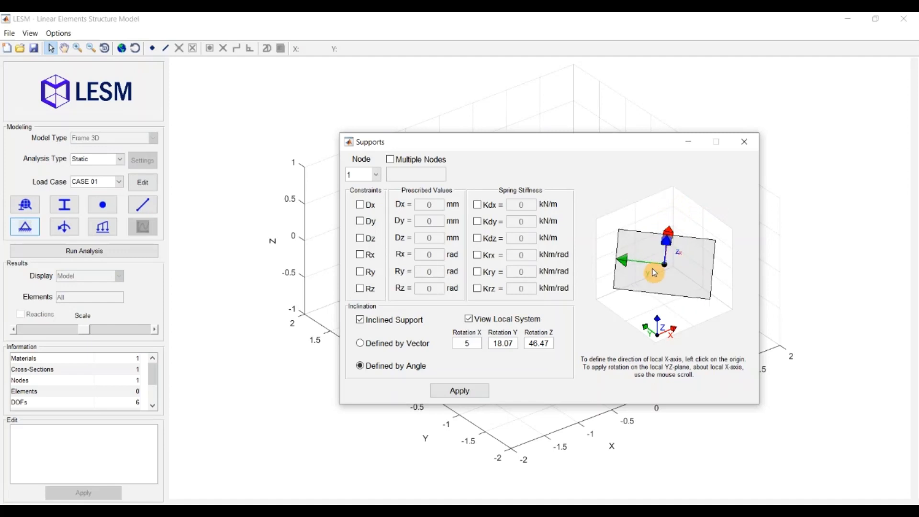
{"action": "scroll", "coordinate": [654, 273], "scroll_direction": "down", "scroll_amount": 4}
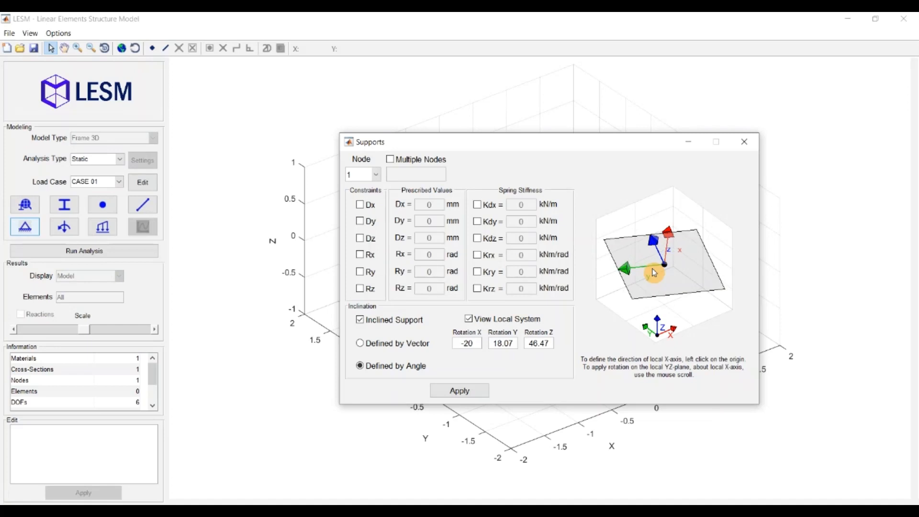
{"action": "scroll", "coordinate": [654, 273], "scroll_direction": "down", "scroll_amount": 2}
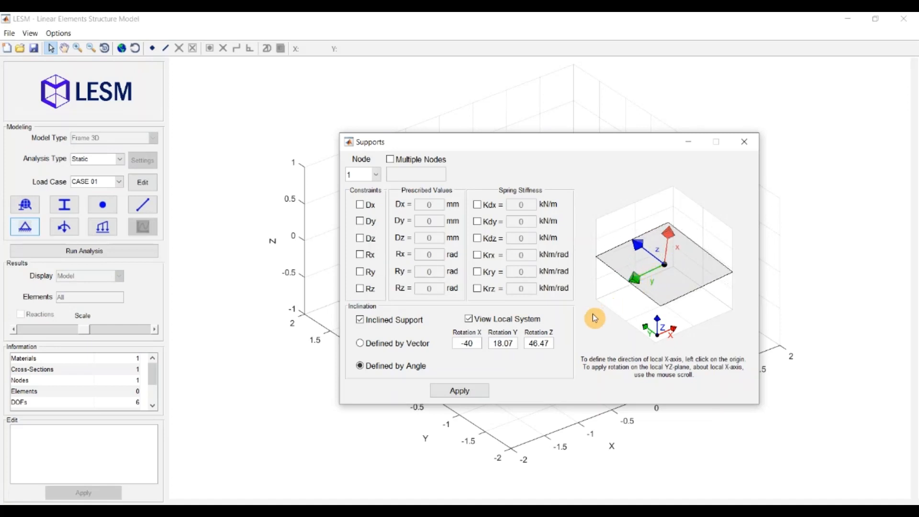
{"action": "left_click", "coordinate": [744, 142]}
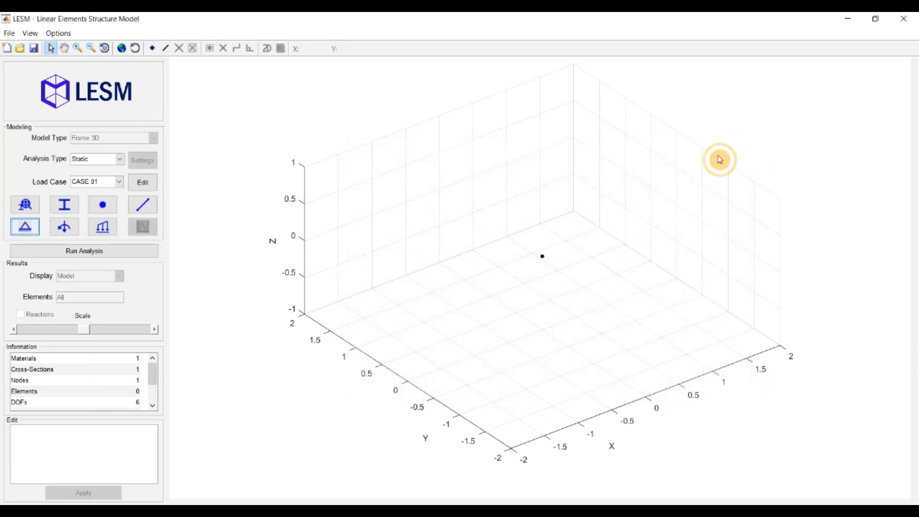
Restrain node 1 in Dx through its editable node properties by entering yes, and apply the change
{"action": "left_click", "coordinate": [544, 260]}
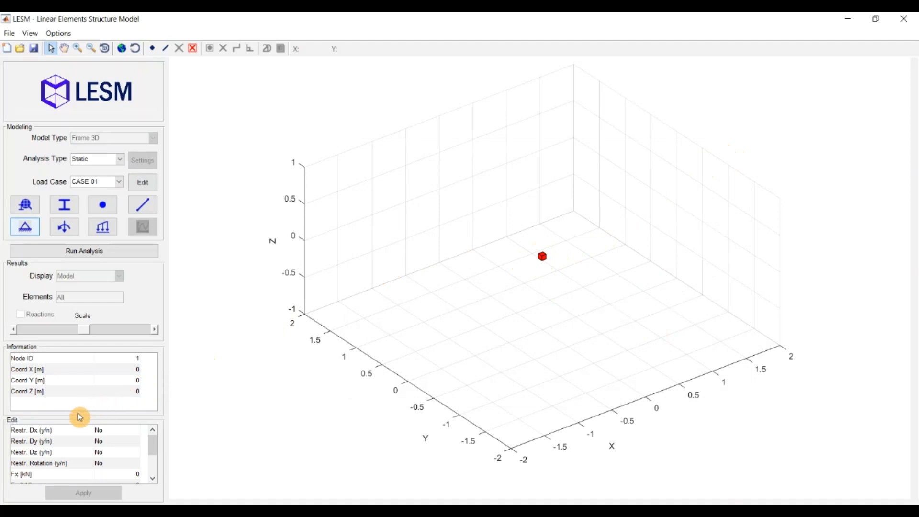
{"action": "double_click", "coordinate": [110, 432]}
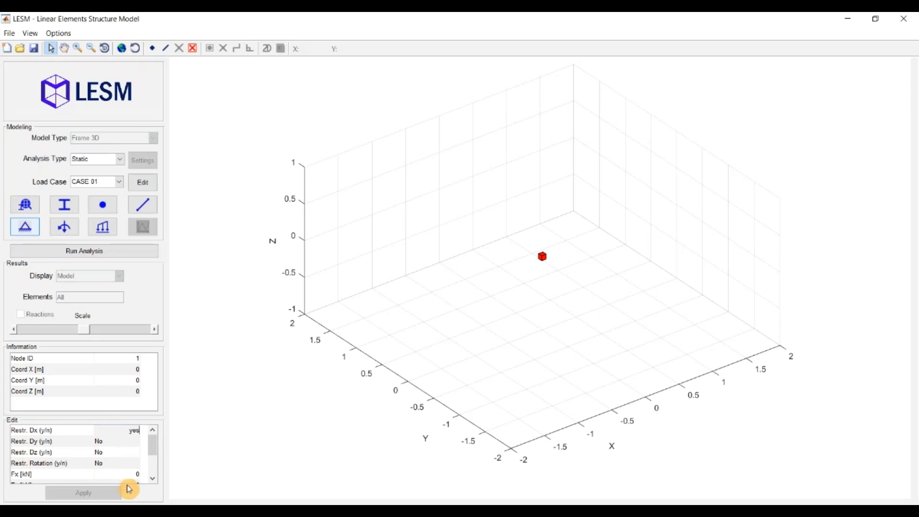
{"action": "left_click", "coordinate": [116, 493]}
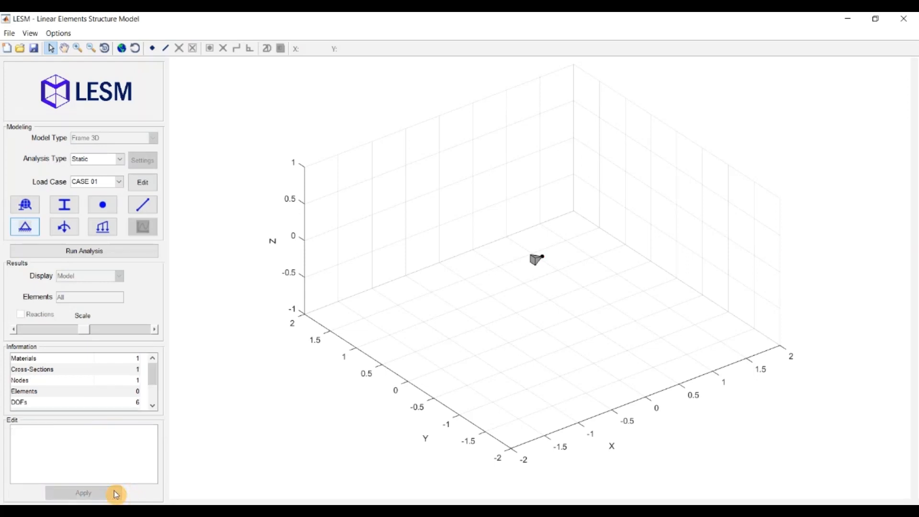